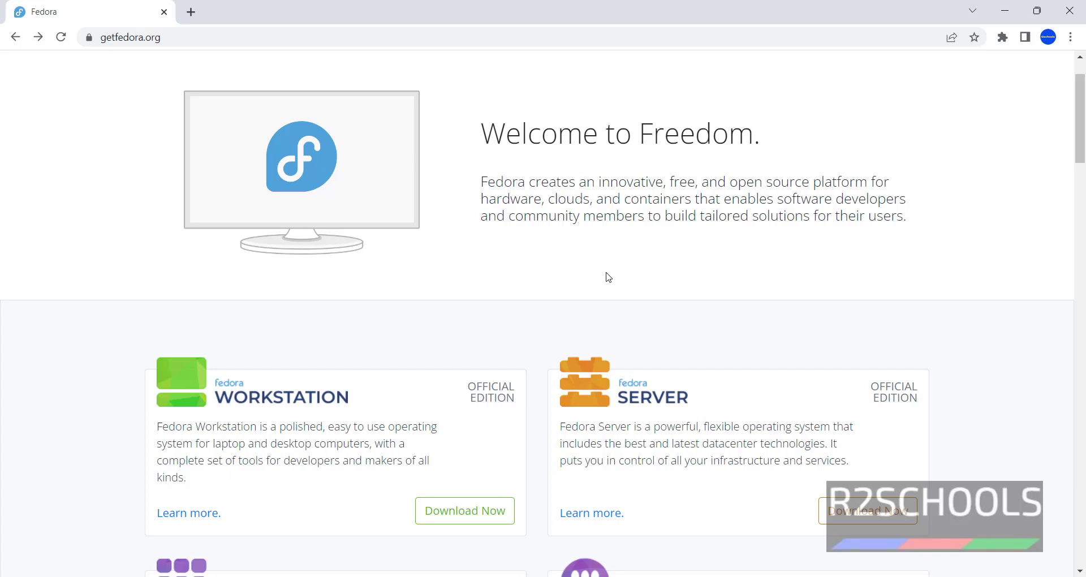
Start downloading the Fedora 37 x86_64 Live ISO from the Fedora Workstation download page.
scroll(607, 278, down, 2)
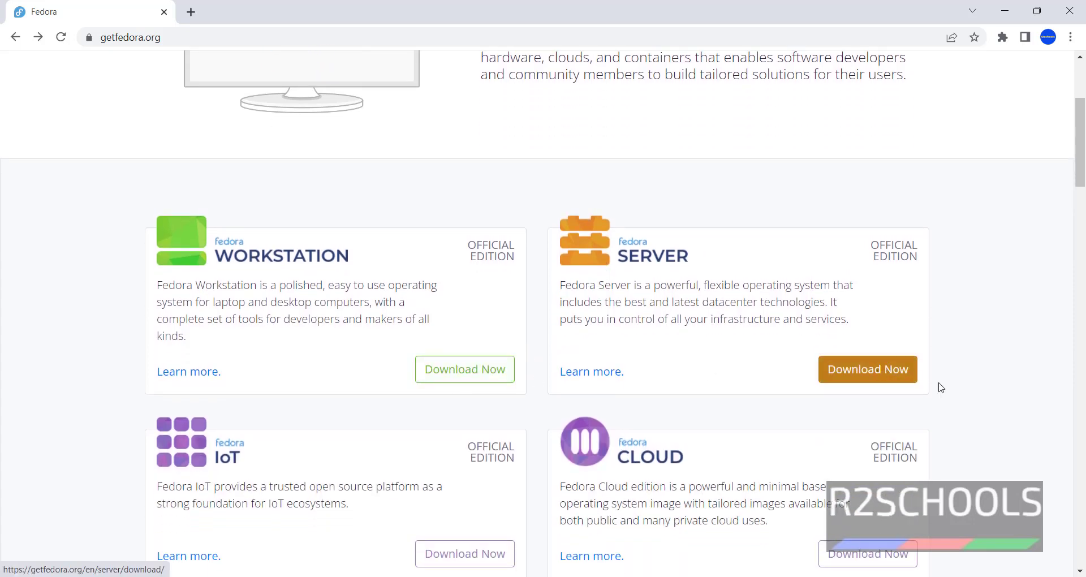
click(500, 375)
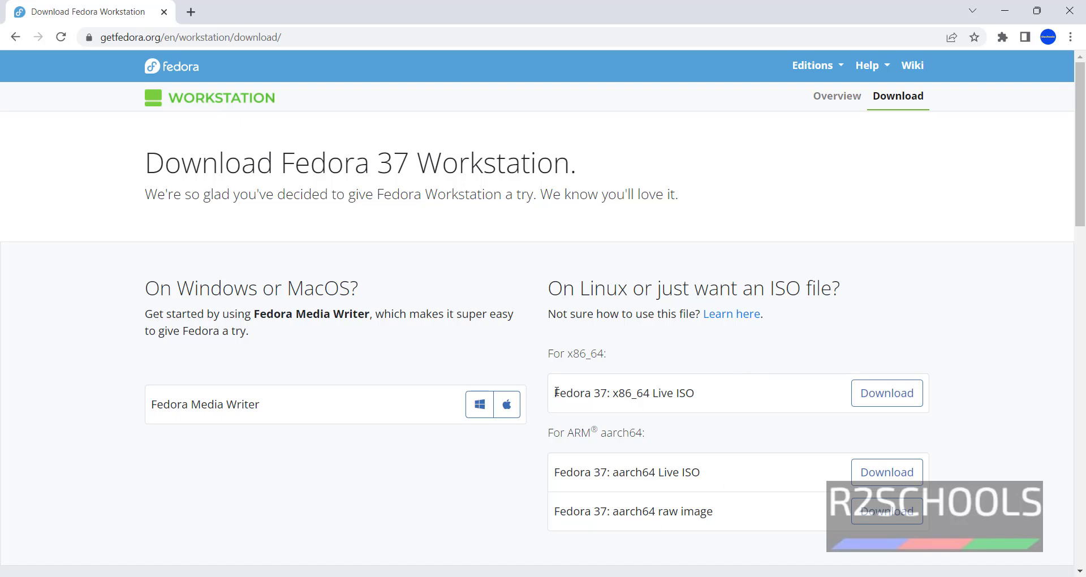
drag(552, 393, 714, 404)
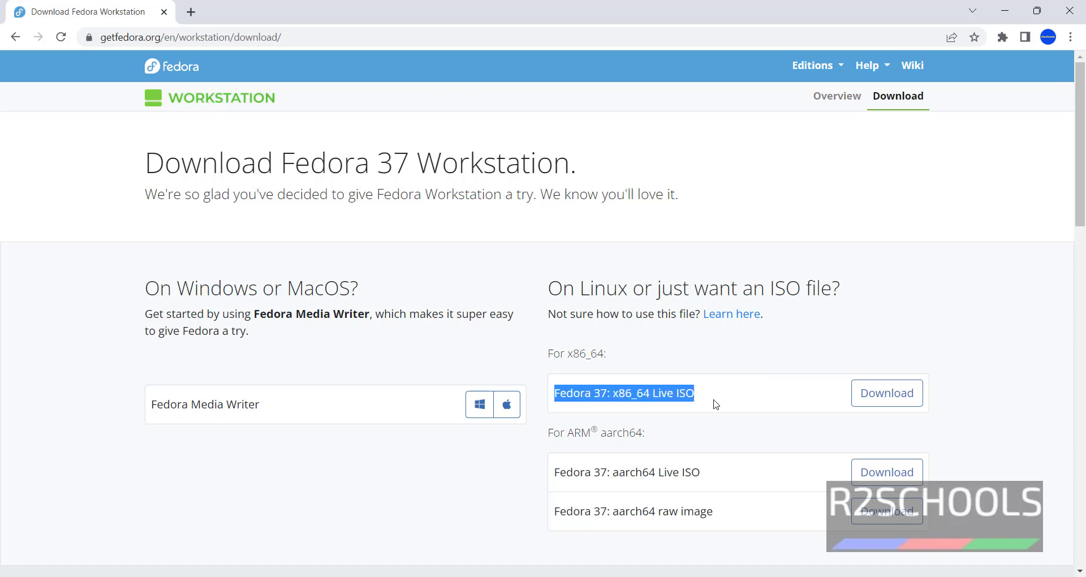
click(883, 394)
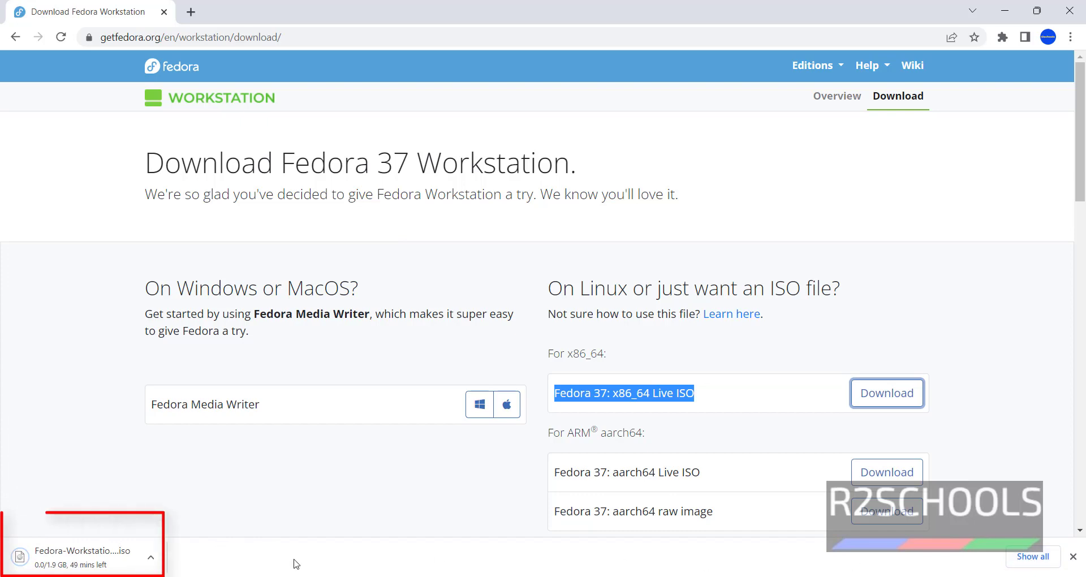
Cancel the running download of the duplicate Fedora Workstation ISO in the full downloads list.
click(1033, 557)
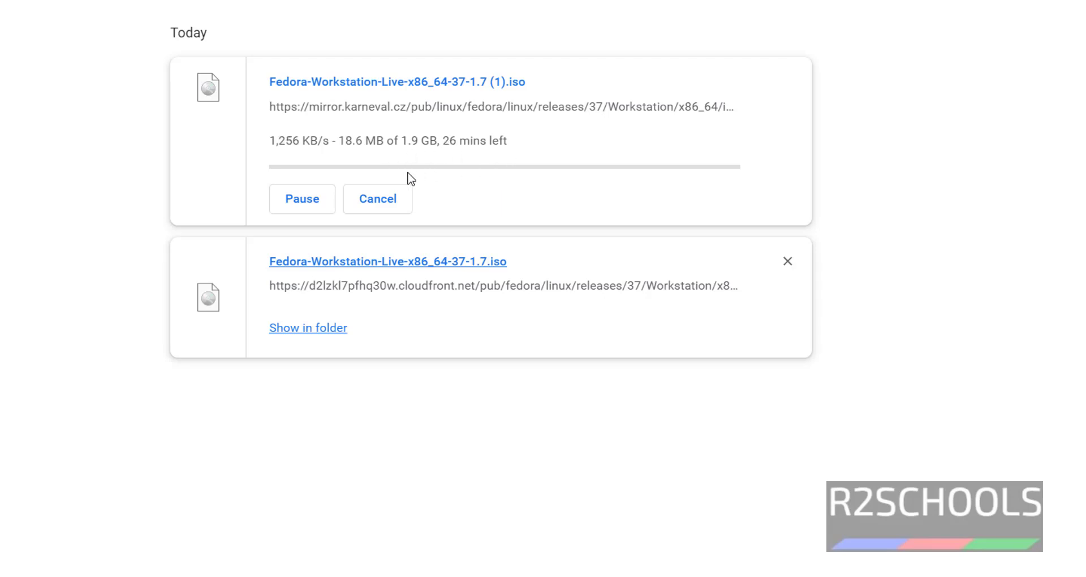
click(375, 202)
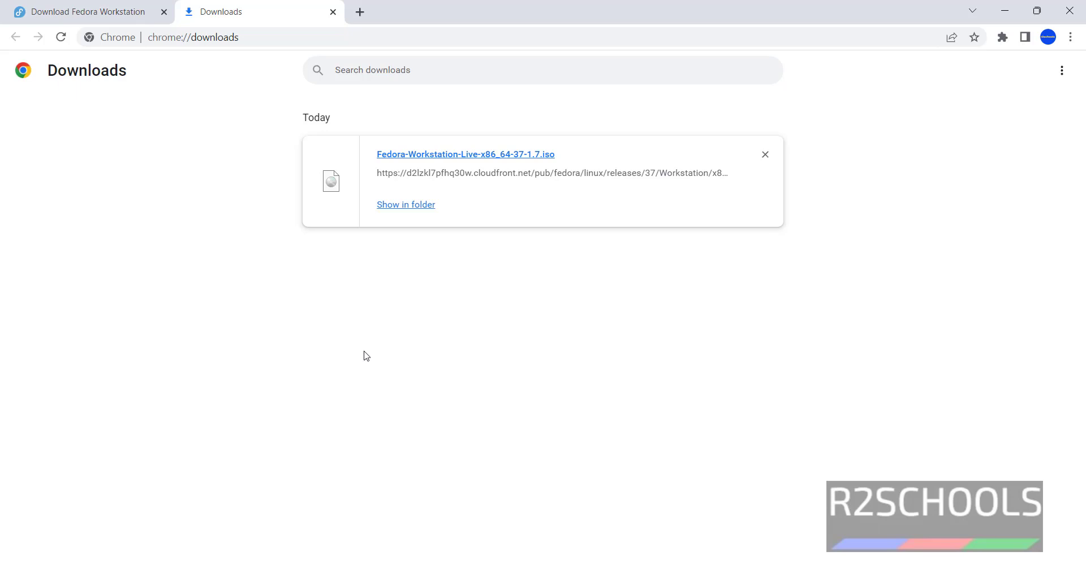
Find and launch Oracle VM VirtualBox on the computer.
key(super)
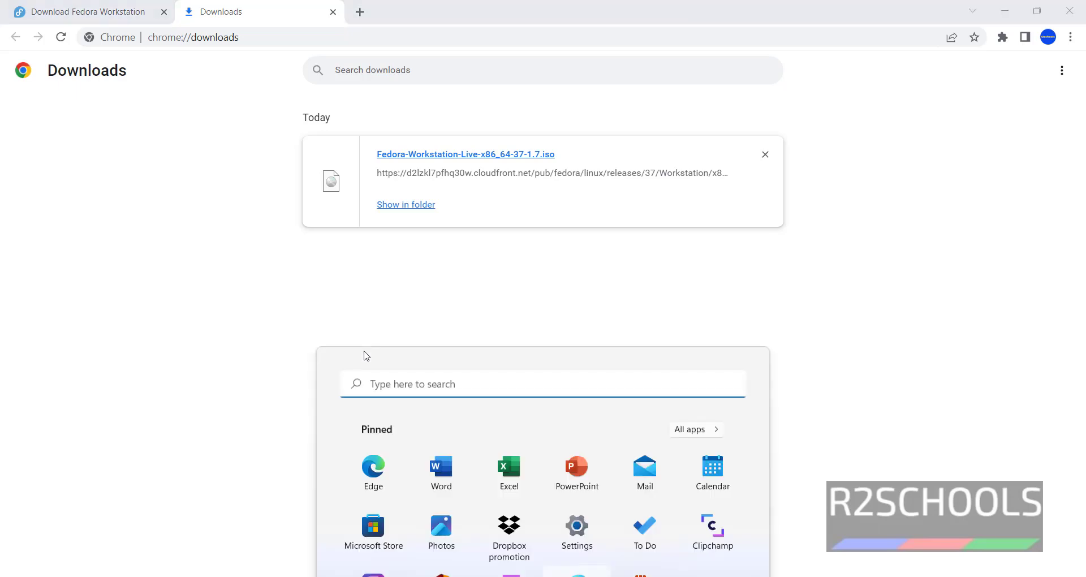
text(virt)
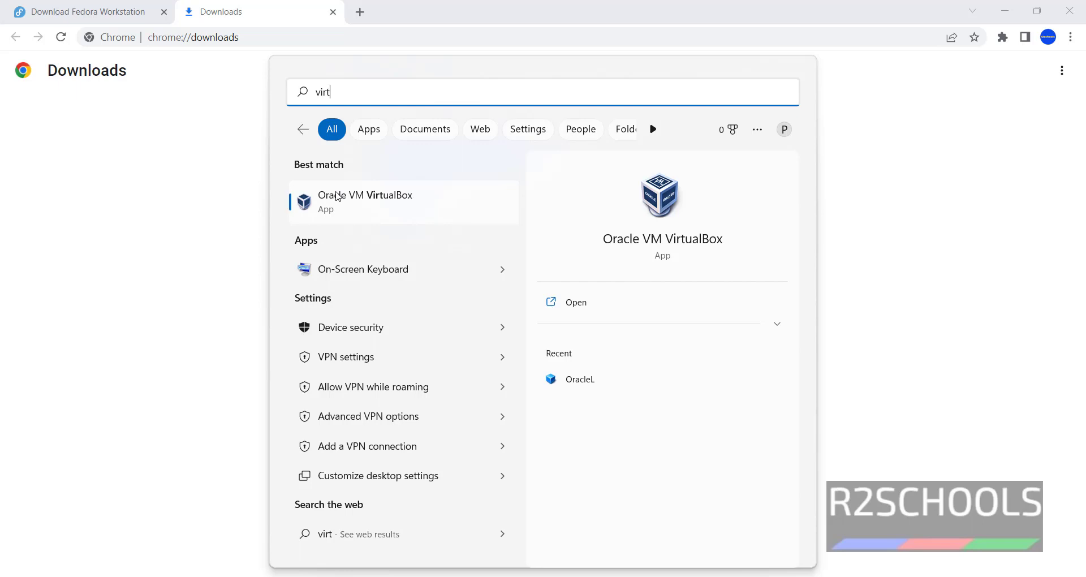
click(338, 196)
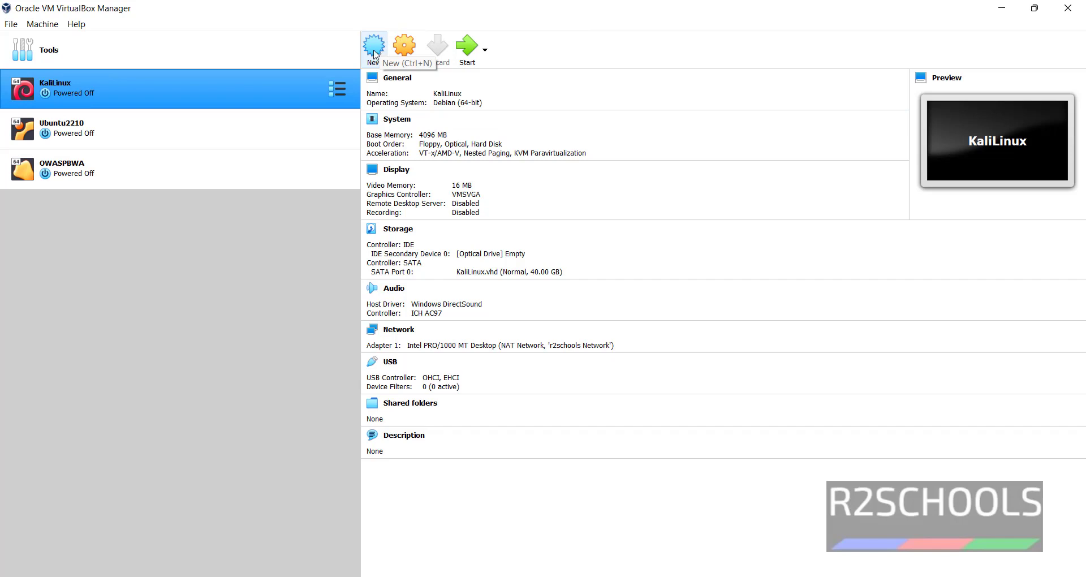
Start creating a new virtual machine and name it Fedora37.
click(77, 24)
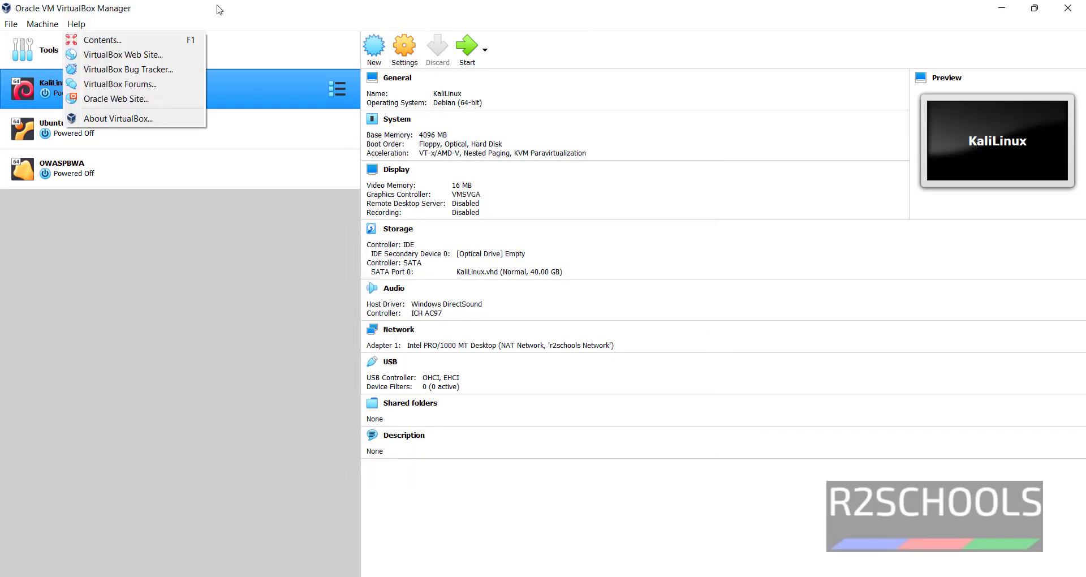
click(76, 25)
click(43, 24)
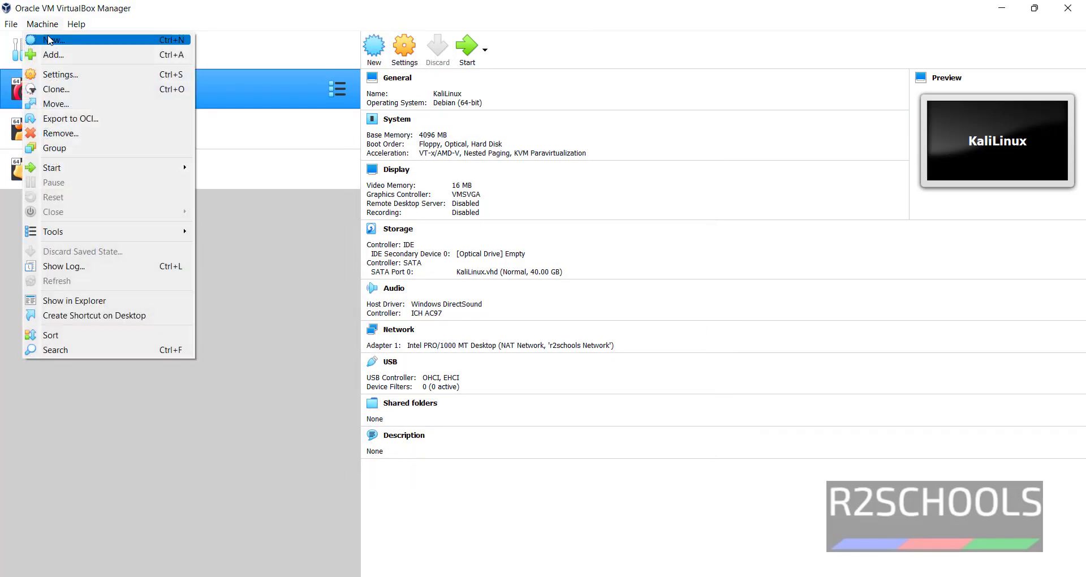
click(49, 40)
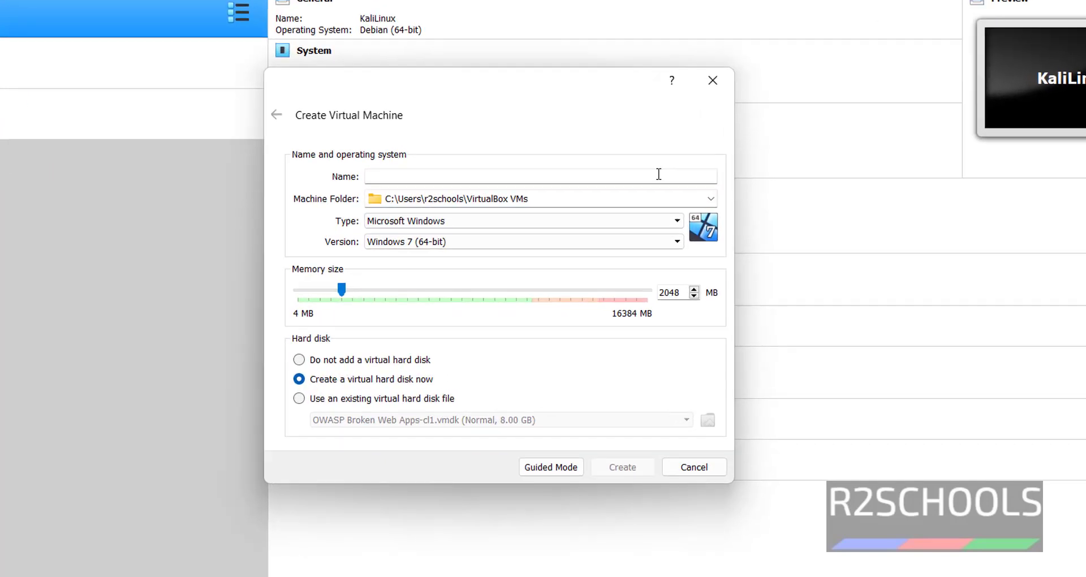
text(FDR)
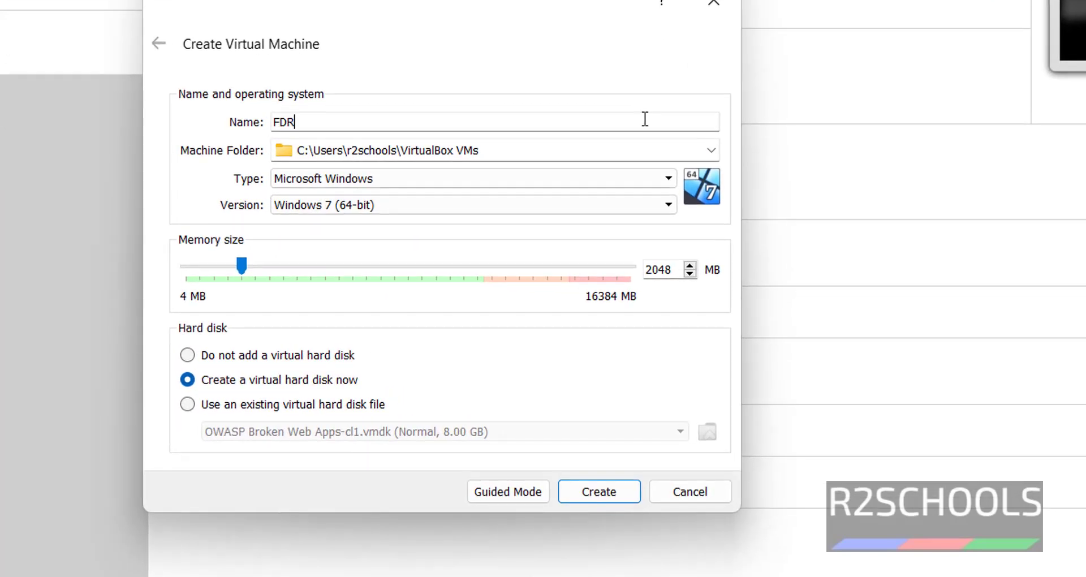
key(BackSpace)
key(BackSpace)
key(BackSpace)
text(Fedora37)
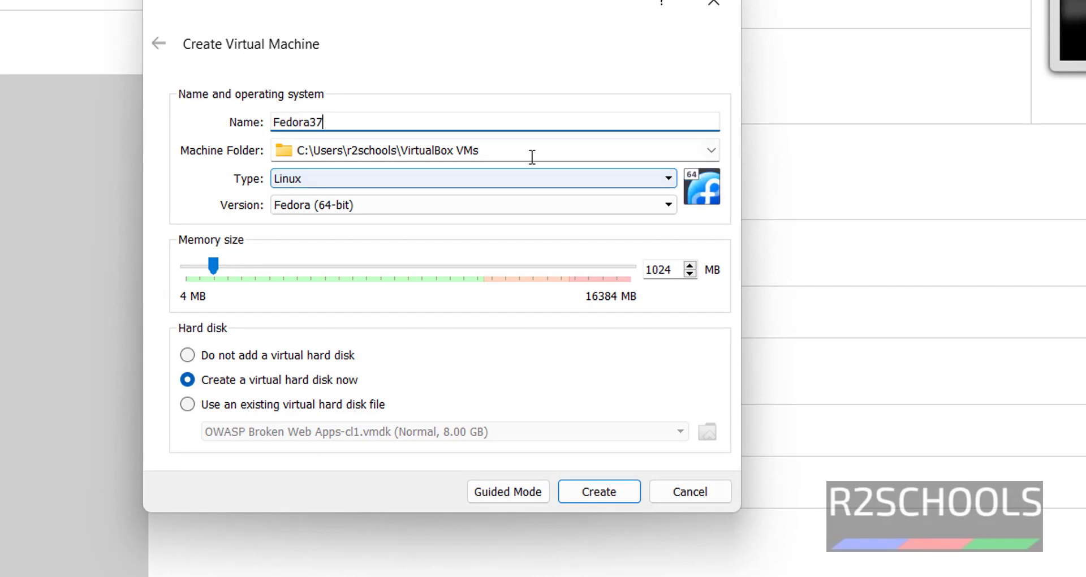
Keep the Linux type and Fedora (64-bit) version, set the memory size to 4096 MB, and proceed to creating the virtual hard disk.
drag(558, 150, 289, 153)
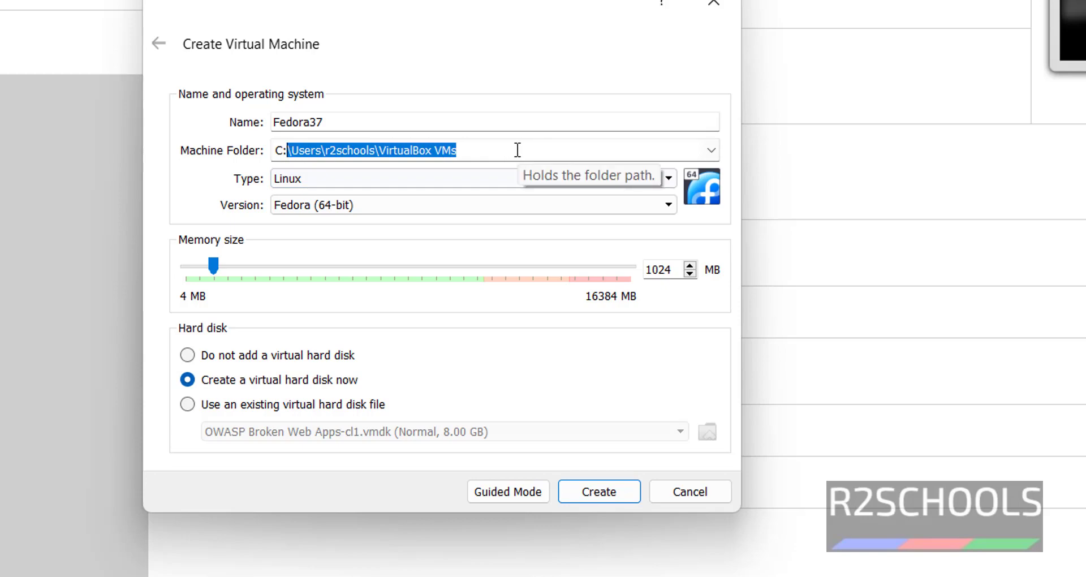
click(357, 177)
click(350, 181)
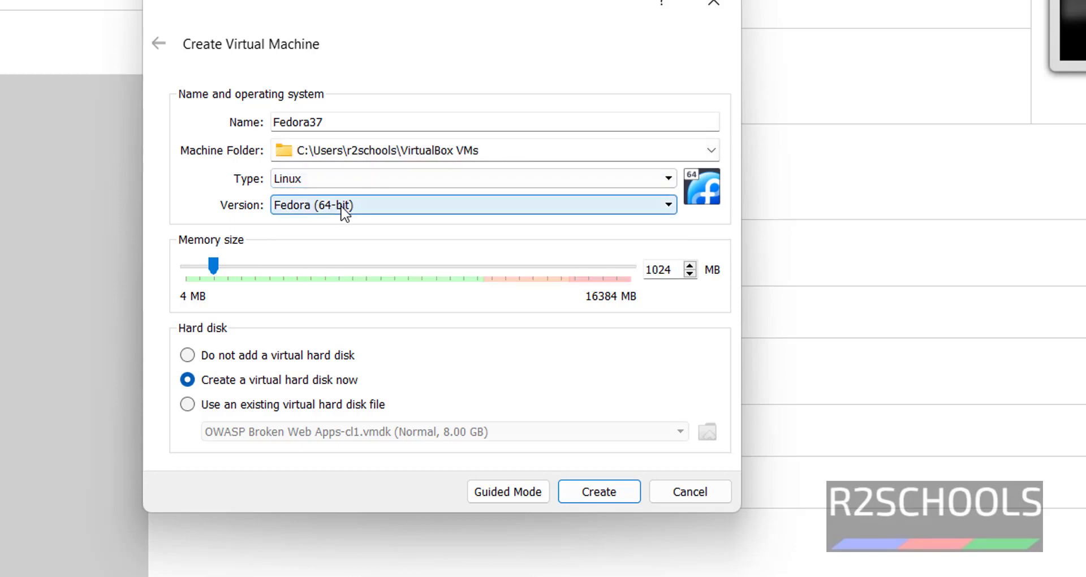
click(342, 207)
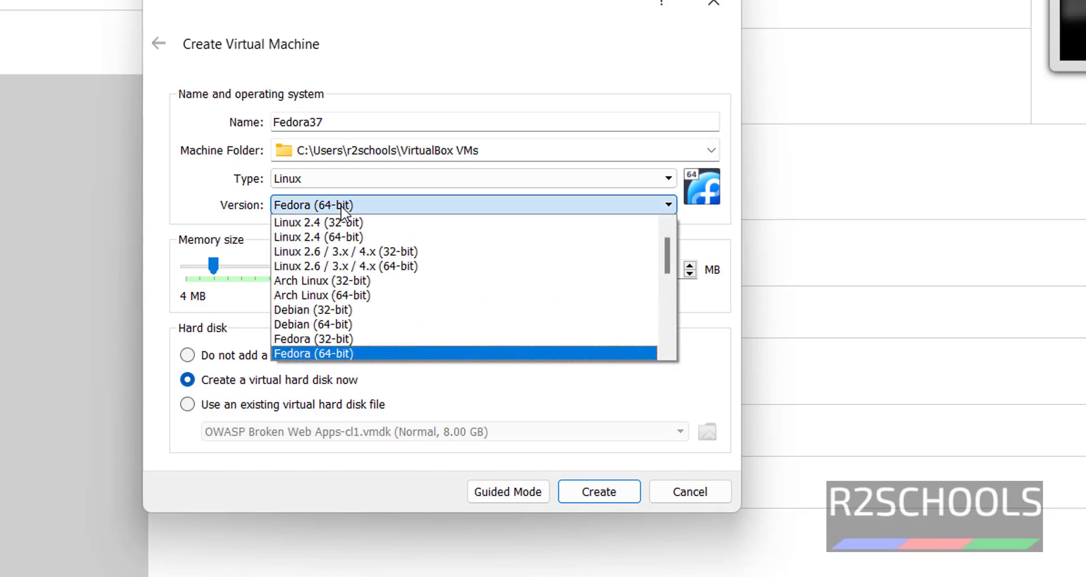
click(341, 209)
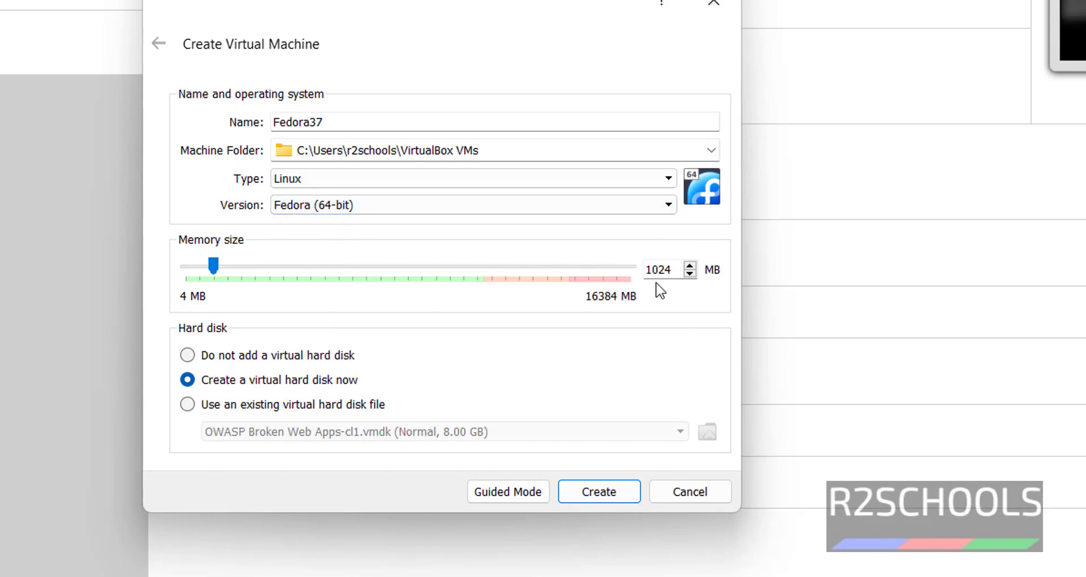
double_click(664, 266)
text(4096)
double_click(665, 266)
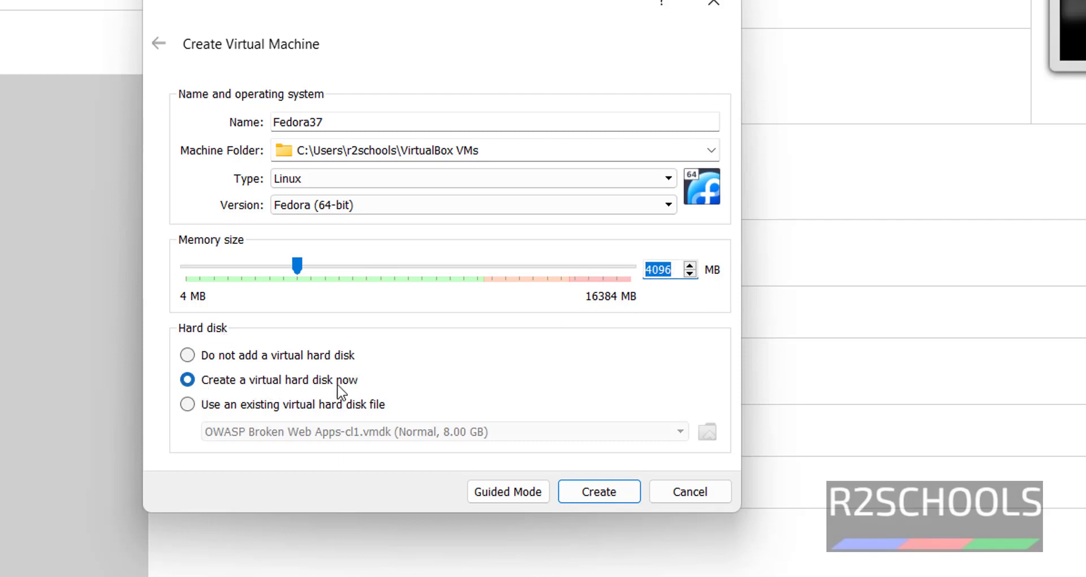
click(599, 492)
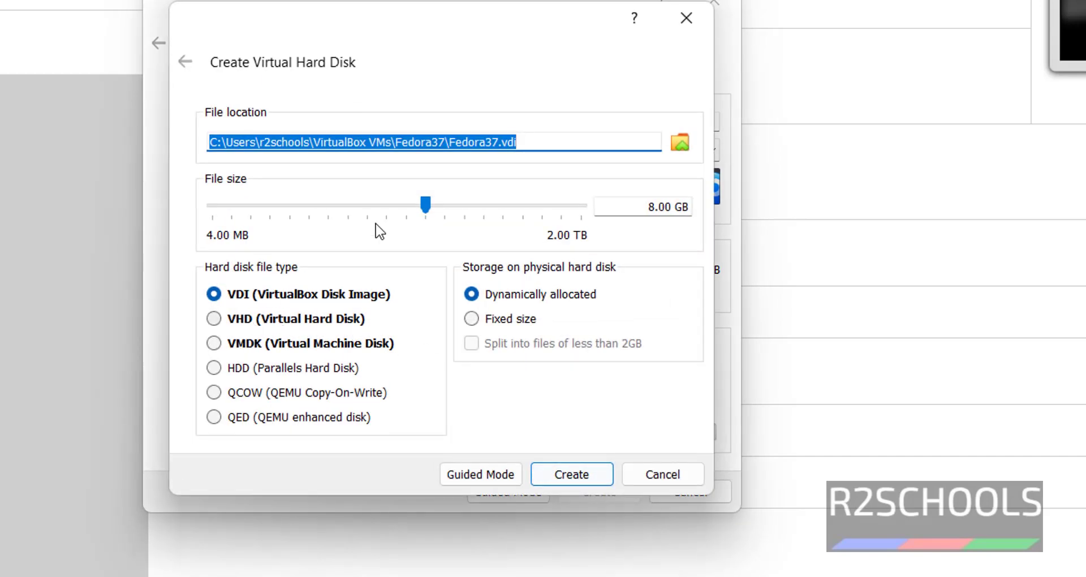
Create a 40 GB, dynamically allocated virtual hard disk of type VHD (Virtual Hard Disk) in the default file location.
drag(548, 141, 168, 138)
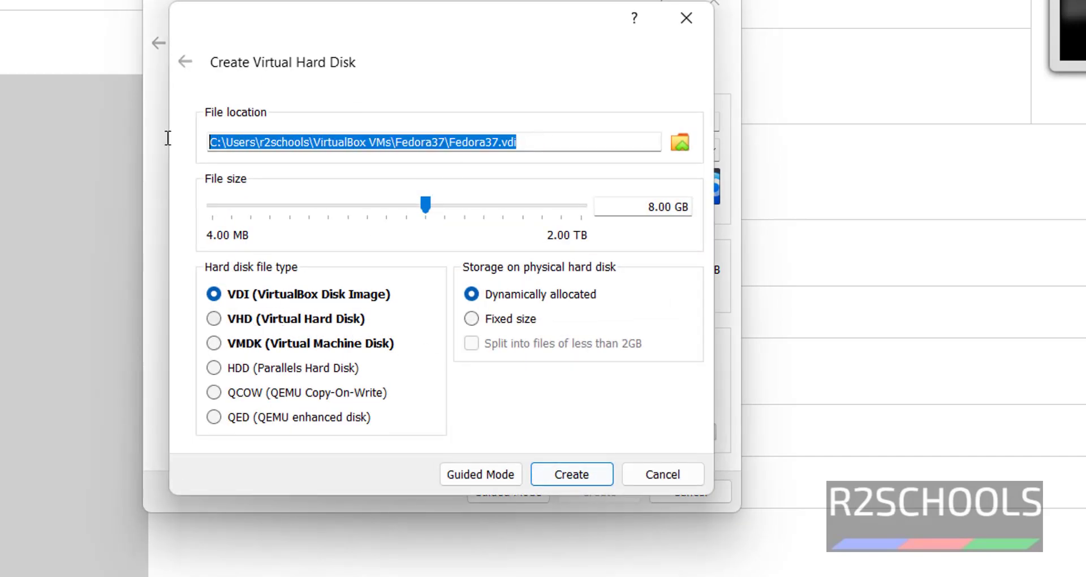
click(646, 208)
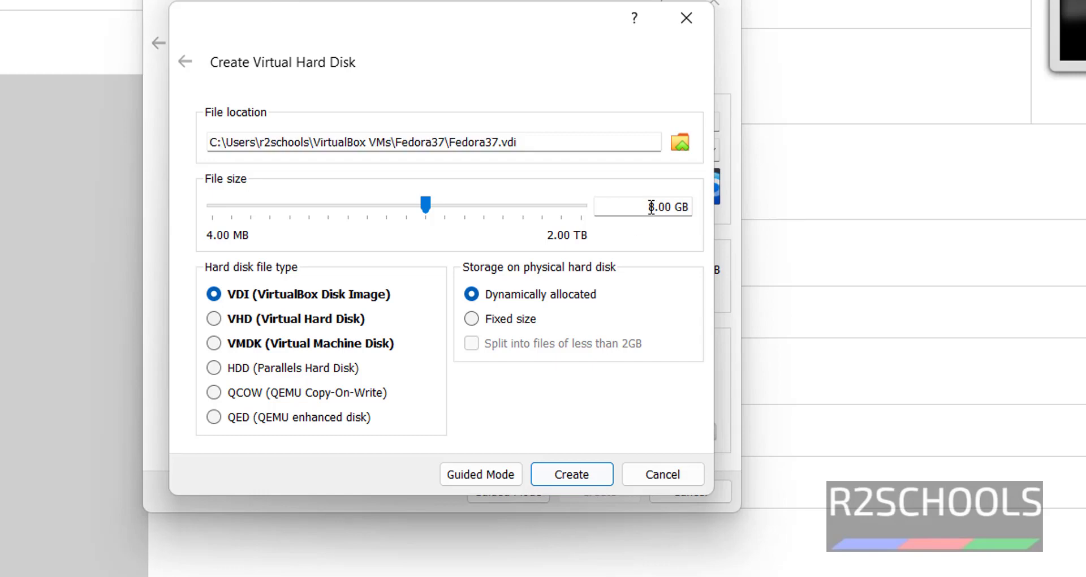
key(Delete)
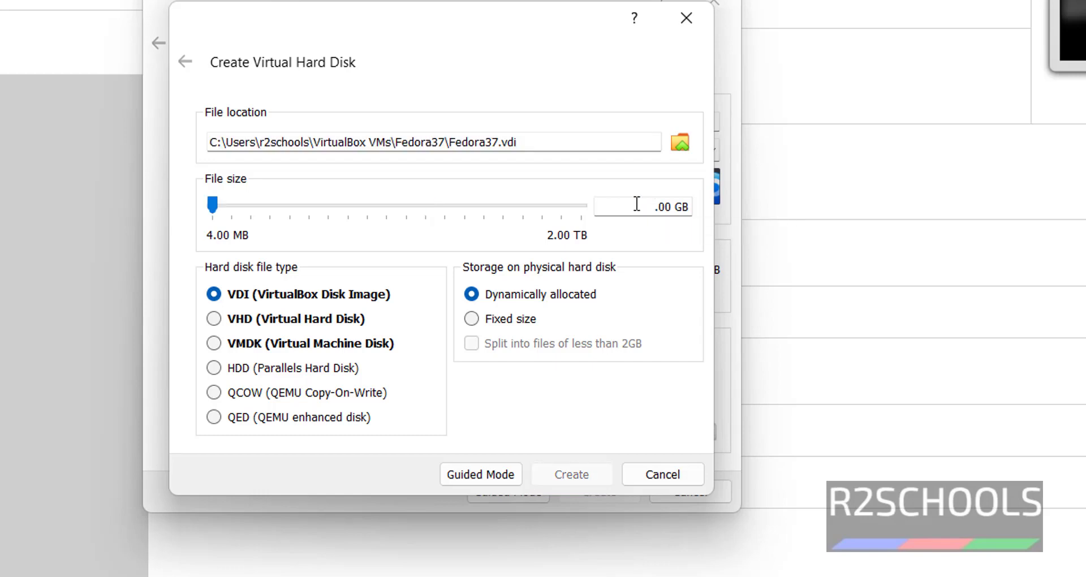
text(40)
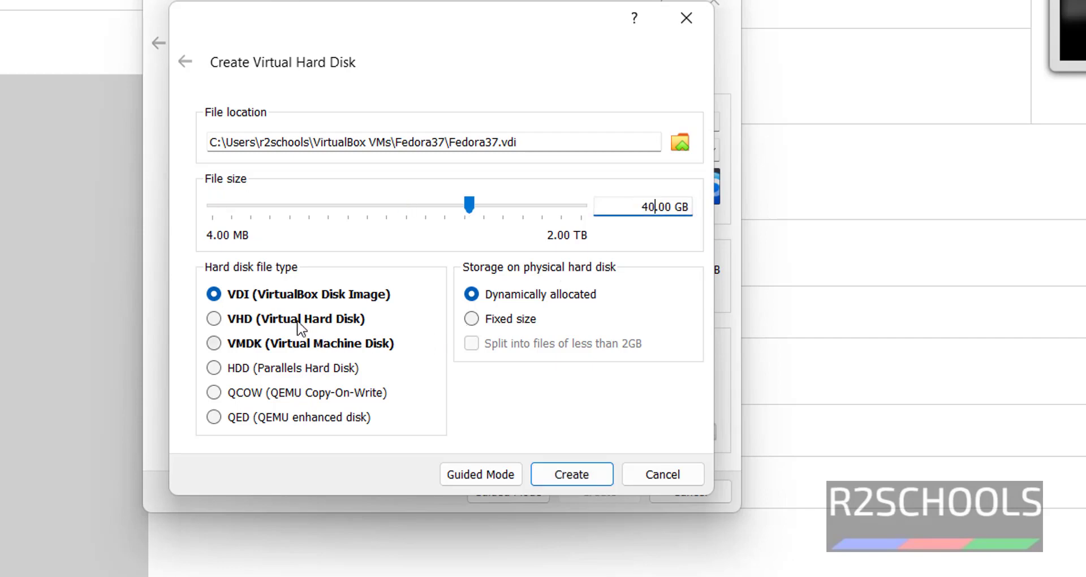
click(300, 322)
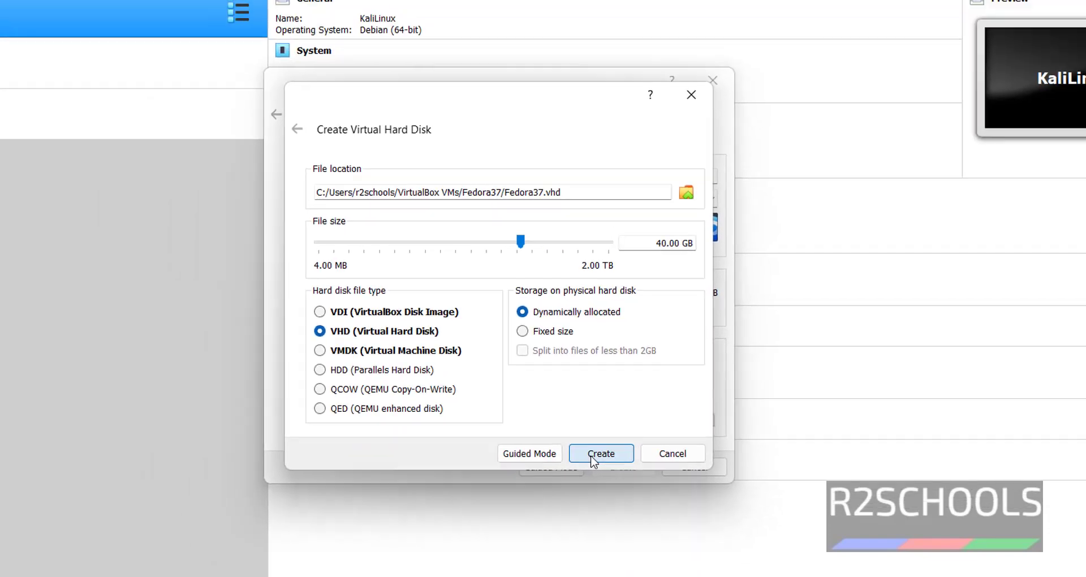
click(571, 475)
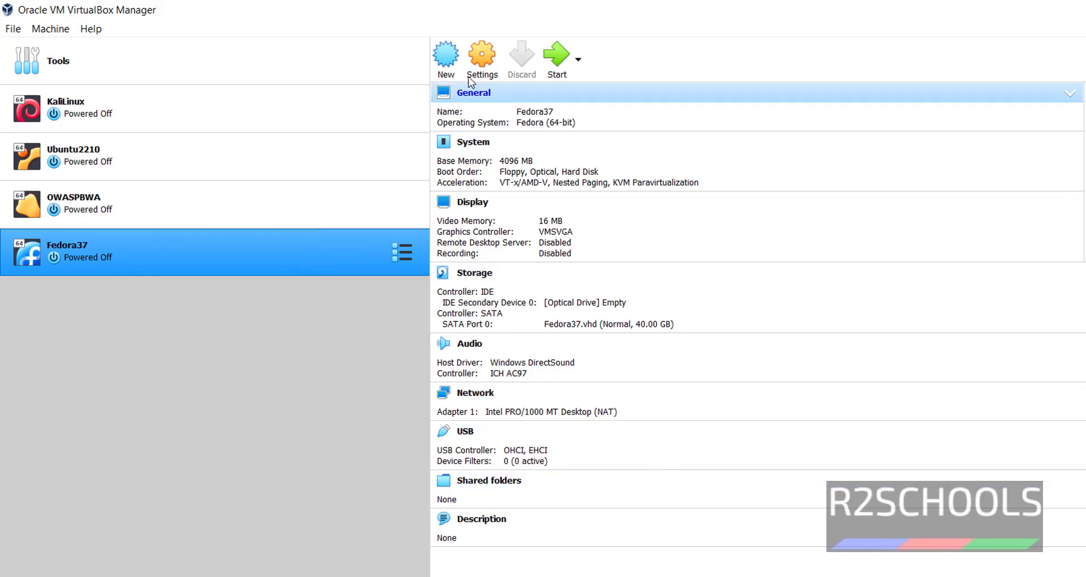
click(482, 59)
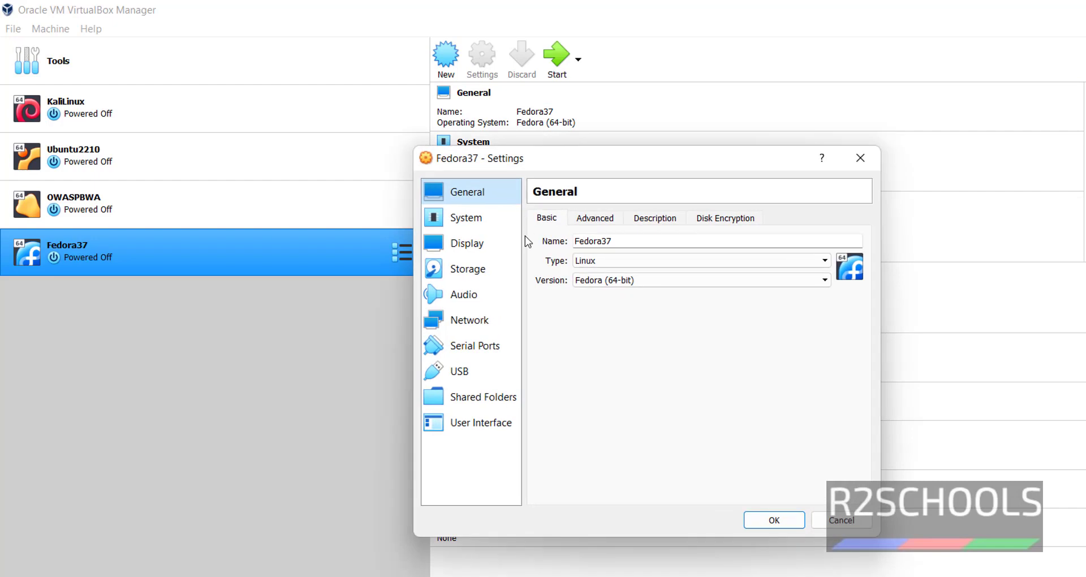
click(469, 271)
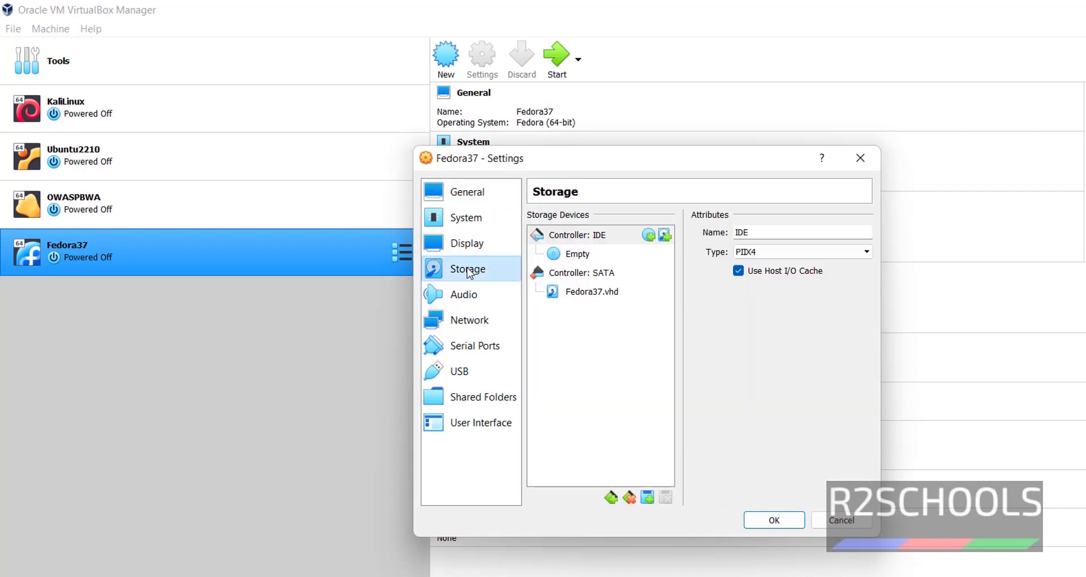
click(587, 260)
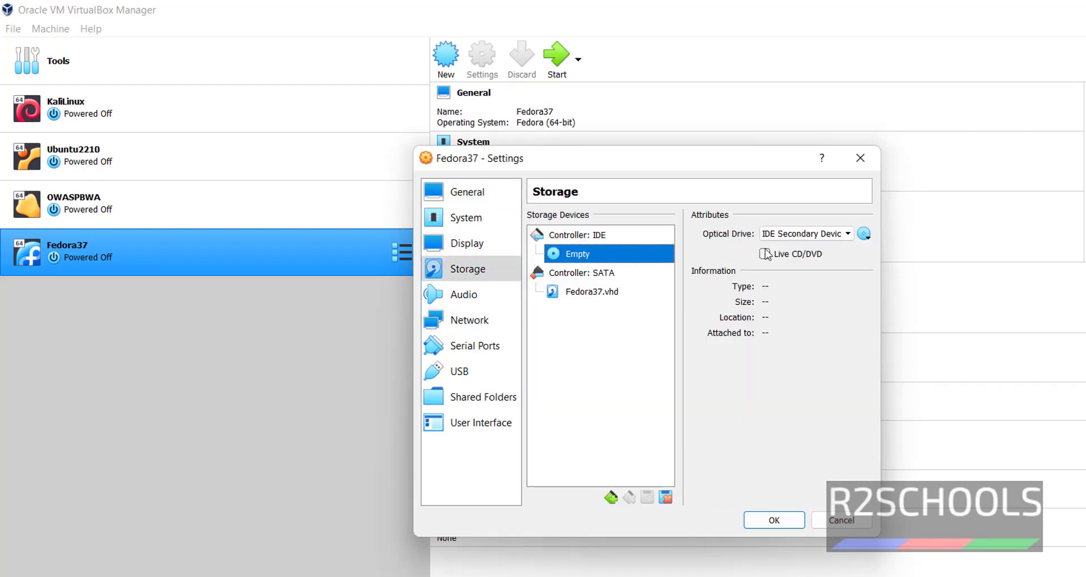
click(865, 234)
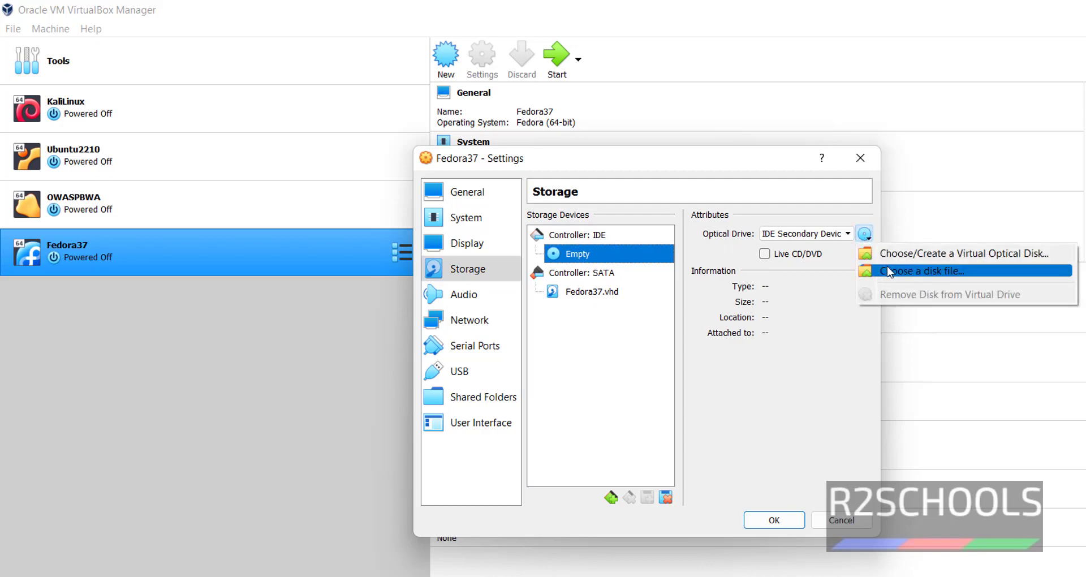
click(845, 516)
click(845, 516)
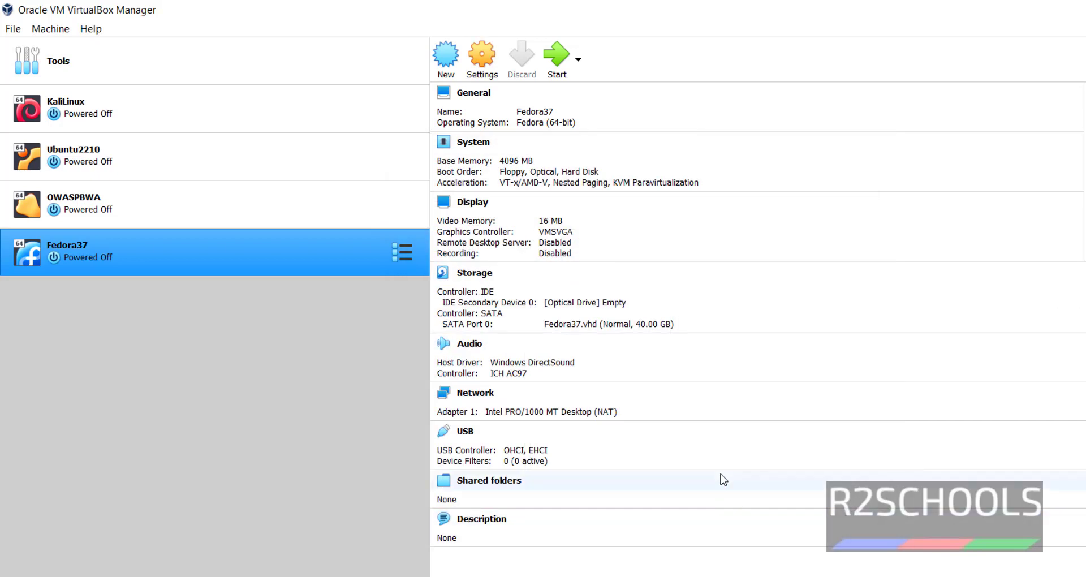
Attach the Fedora-Workstation-Live-x86_64-37-1.7 ISO from Downloads to the Fedora37 machine's empty optical drive.
click(612, 304)
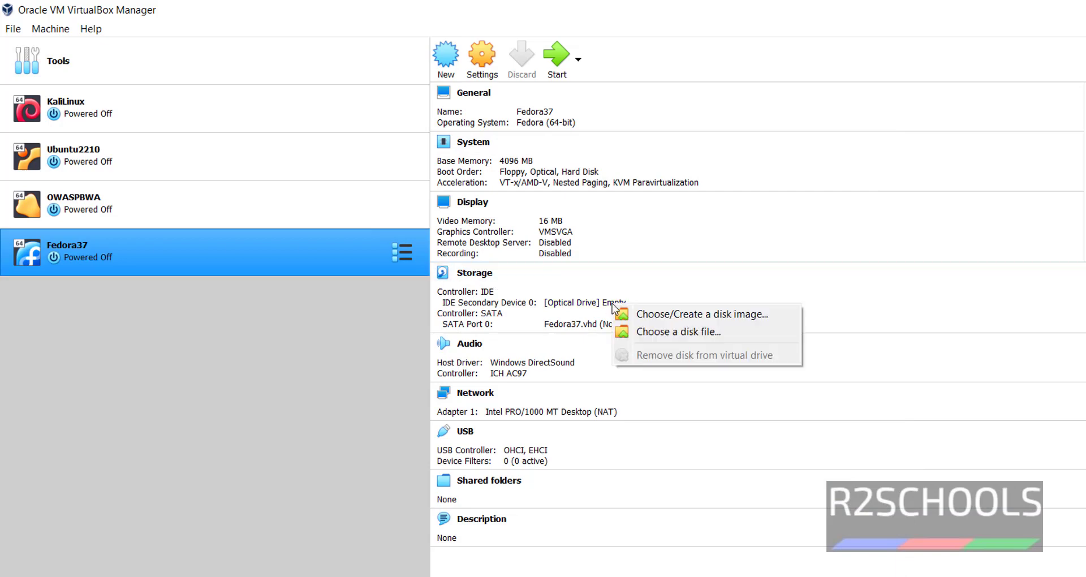
click(663, 339)
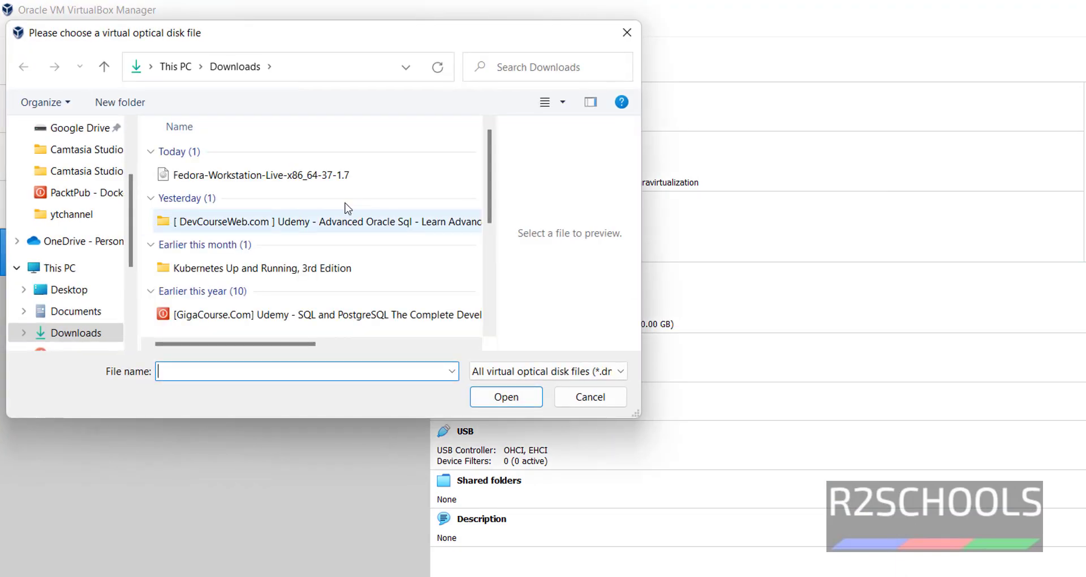
click(290, 180)
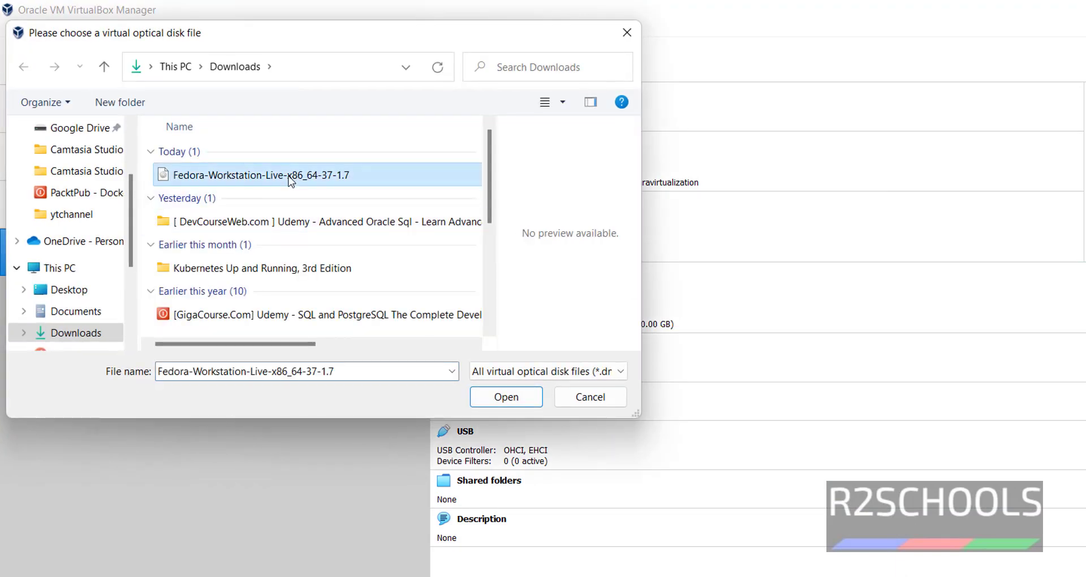
click(513, 401)
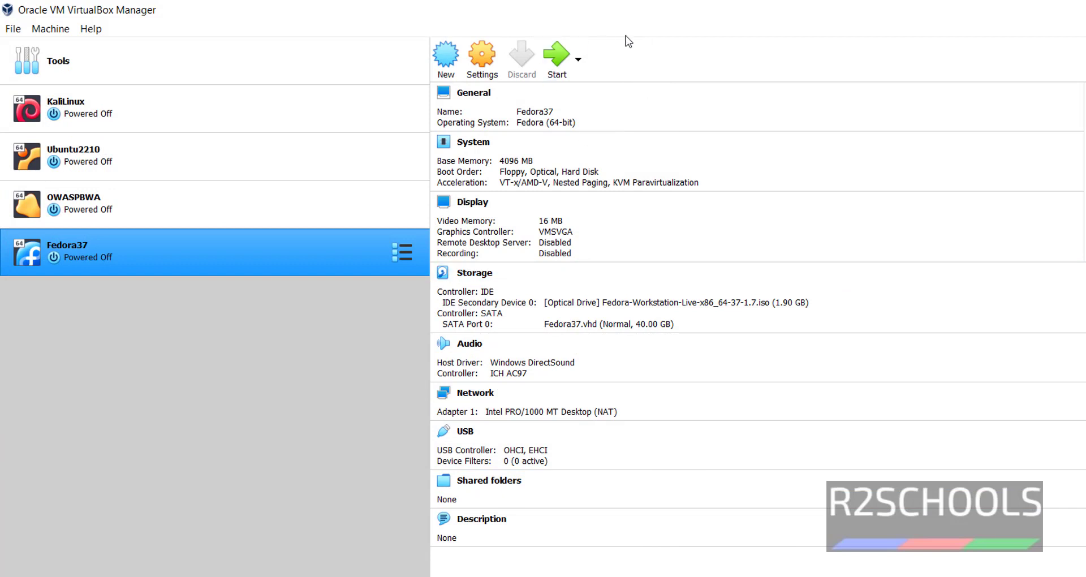
Start the Fedora37 machine and boot the Start Fedora-Workstation-Live 37 entry, dismissing the VirtualBox notifications.
click(562, 62)
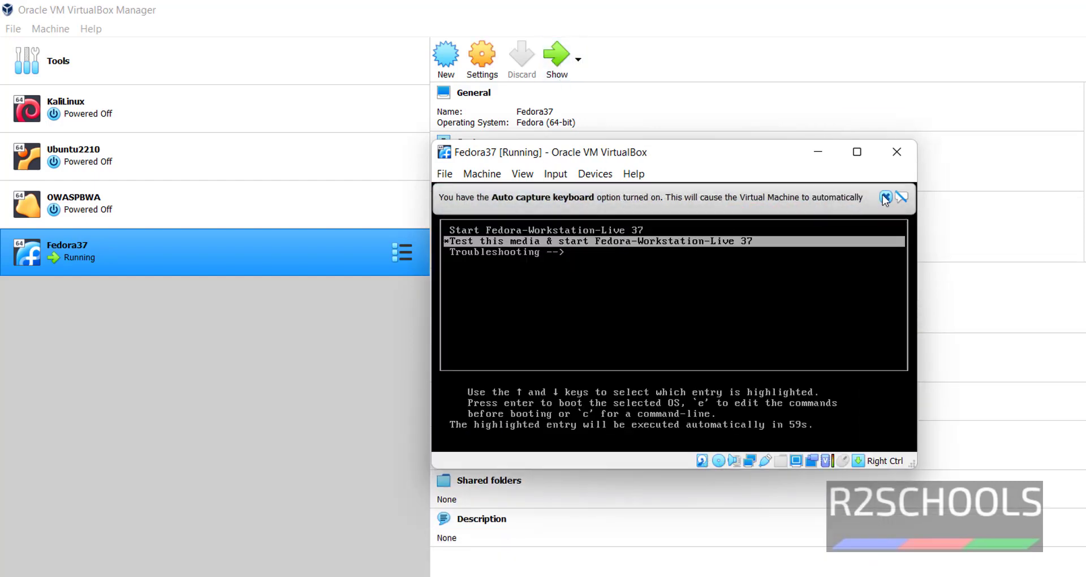
click(886, 197)
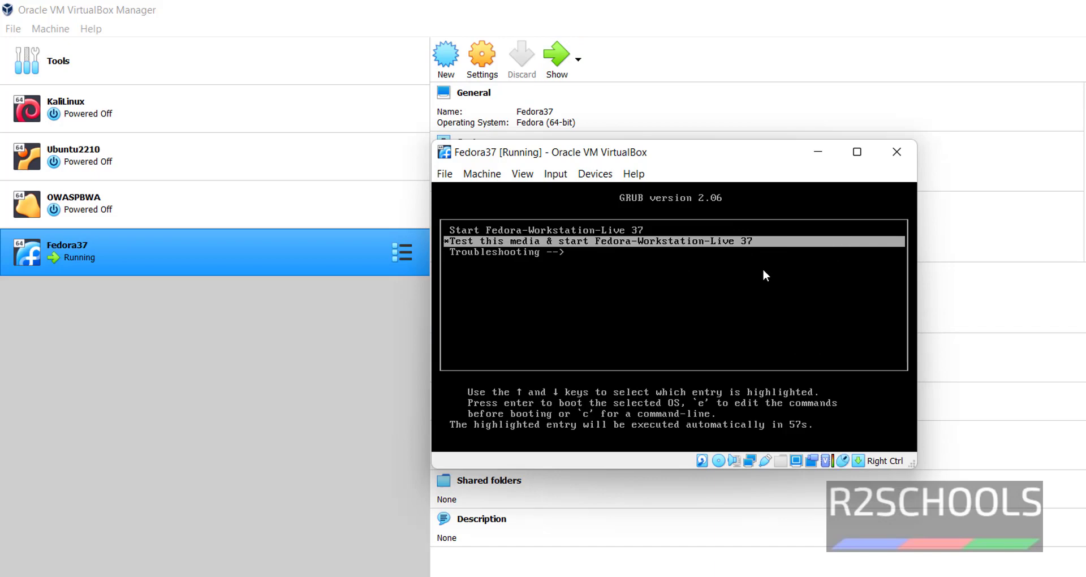
key(Up)
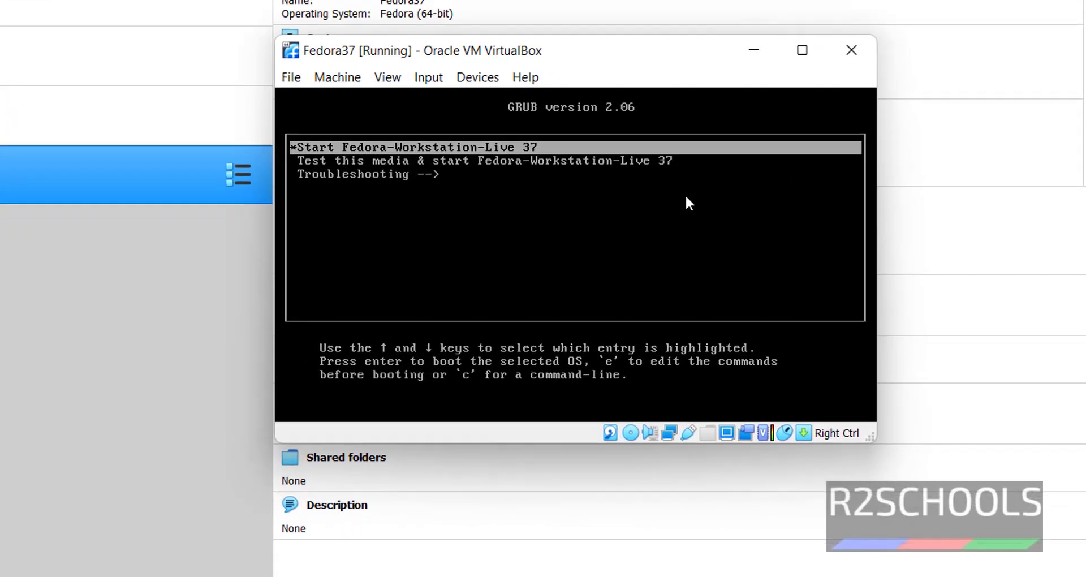
key(Down)
key(Up)
key(Down)
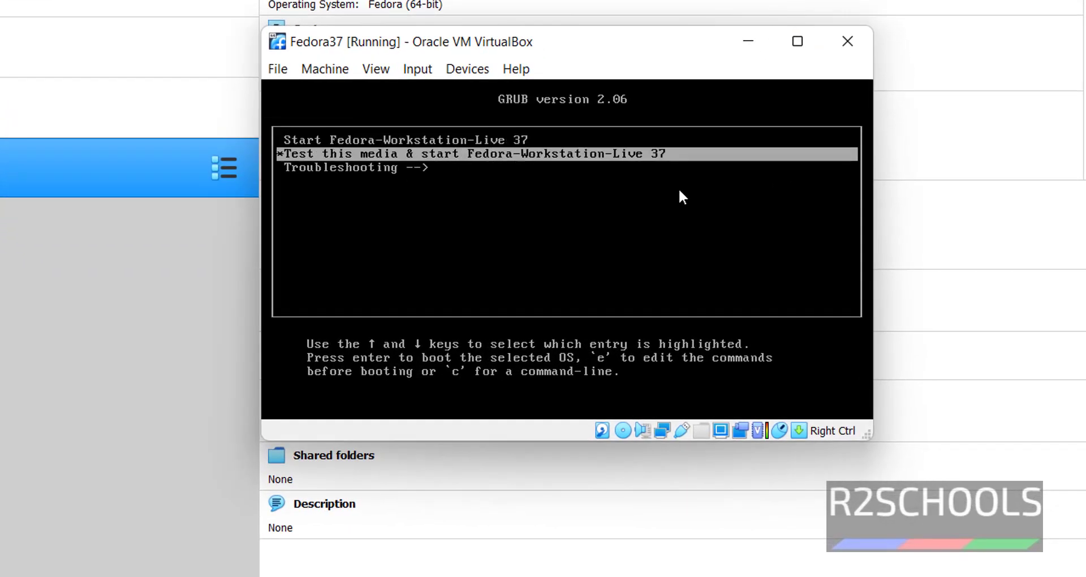
key(Up)
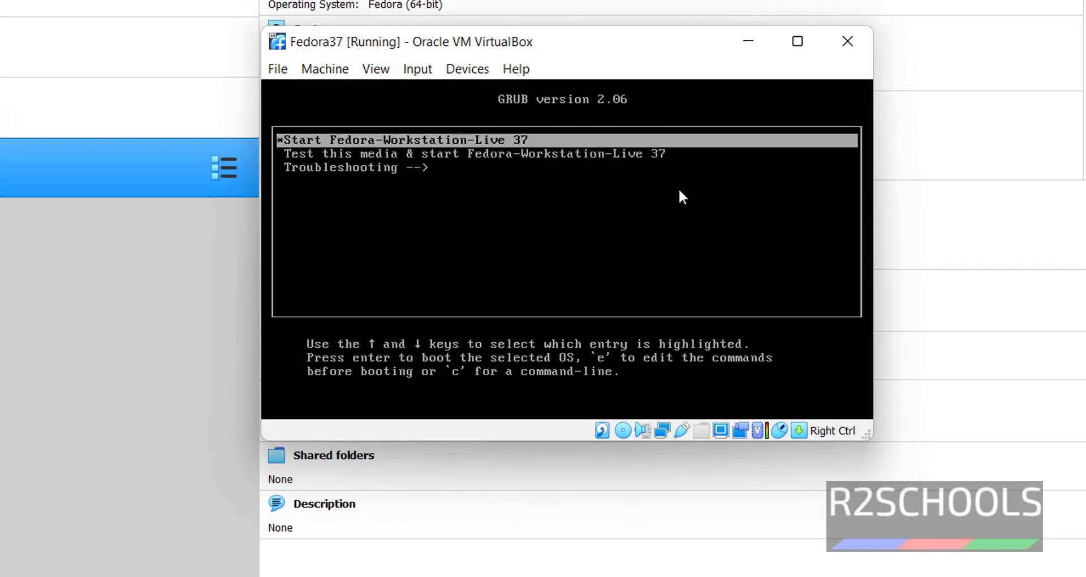
key(Return)
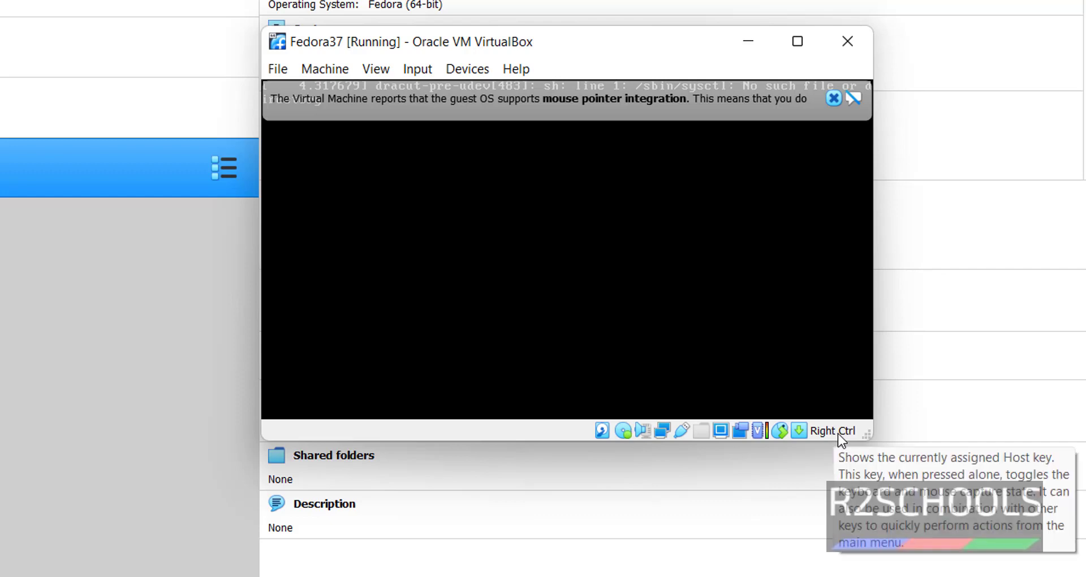
click(835, 98)
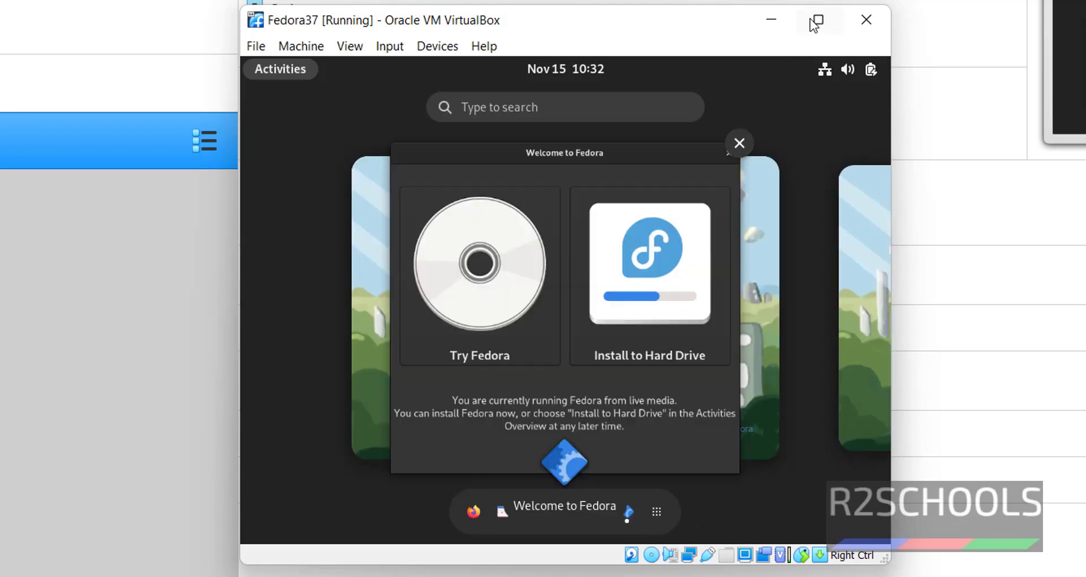
Maximize the Fedora37 machine window and launch Install to Hard Drive from the Welcome to Fedora dialog.
click(815, 23)
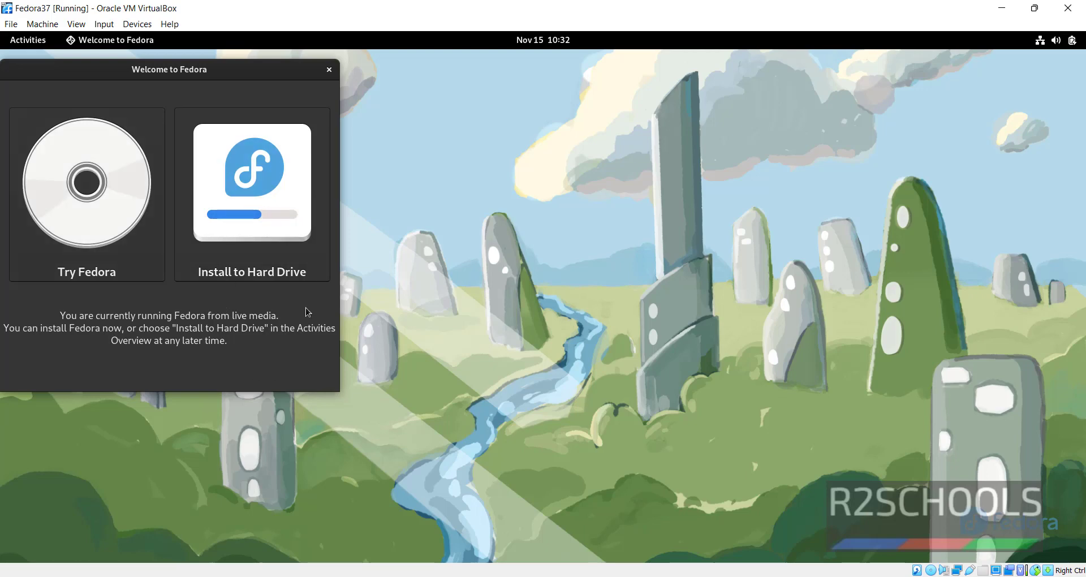
click(248, 205)
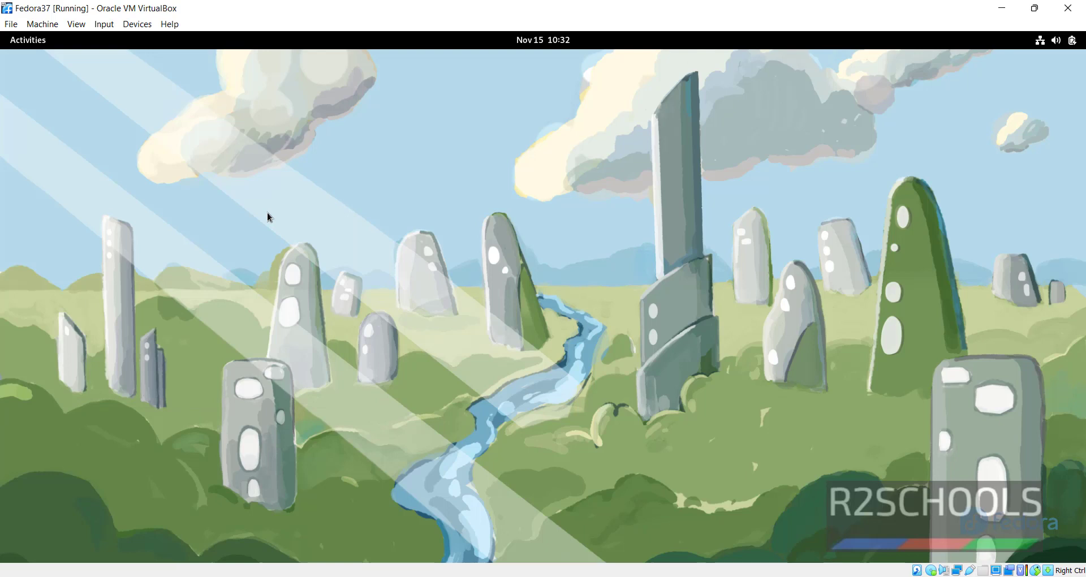
double_click(608, 11)
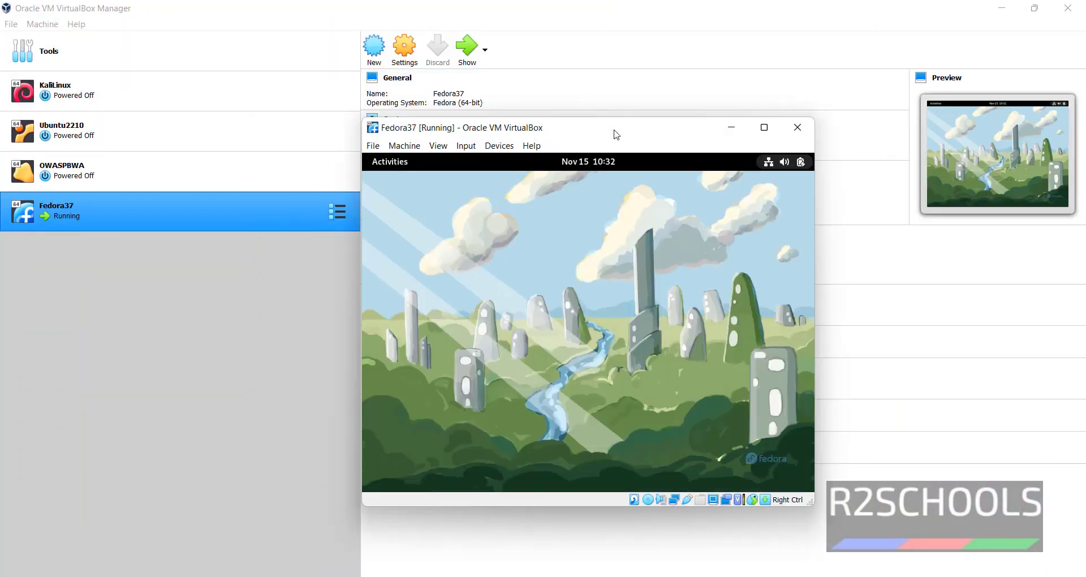
double_click(615, 130)
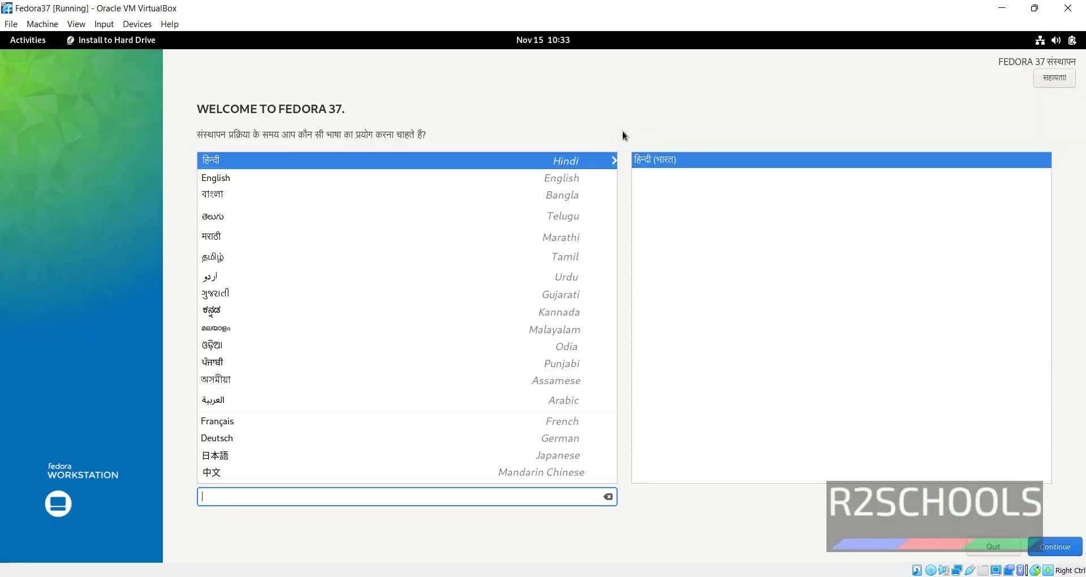
With English as the installer language, accept automatic partitioning for the installation destination and begin the installation.
click(325, 178)
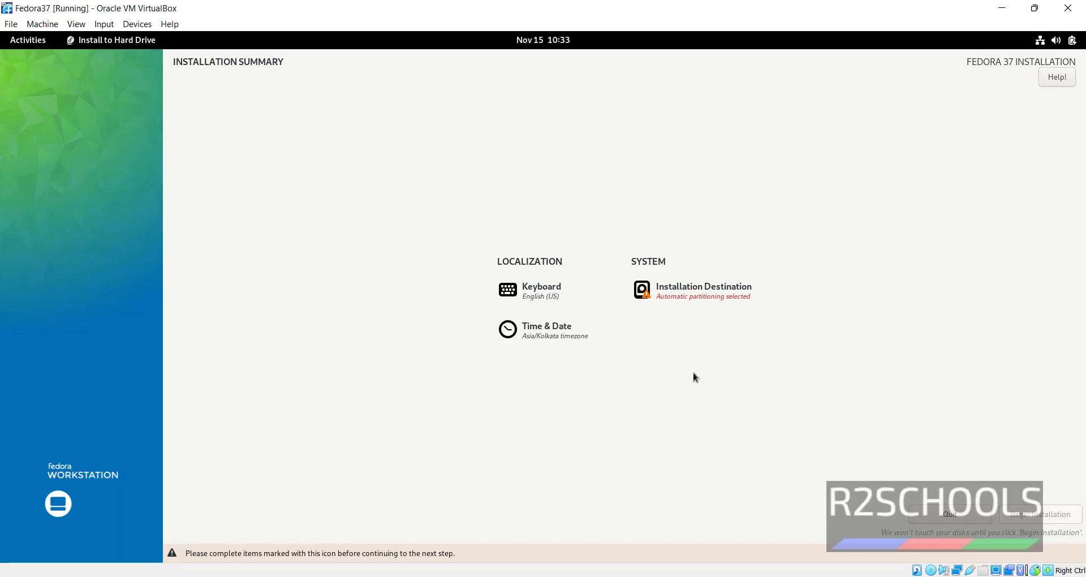
click(700, 302)
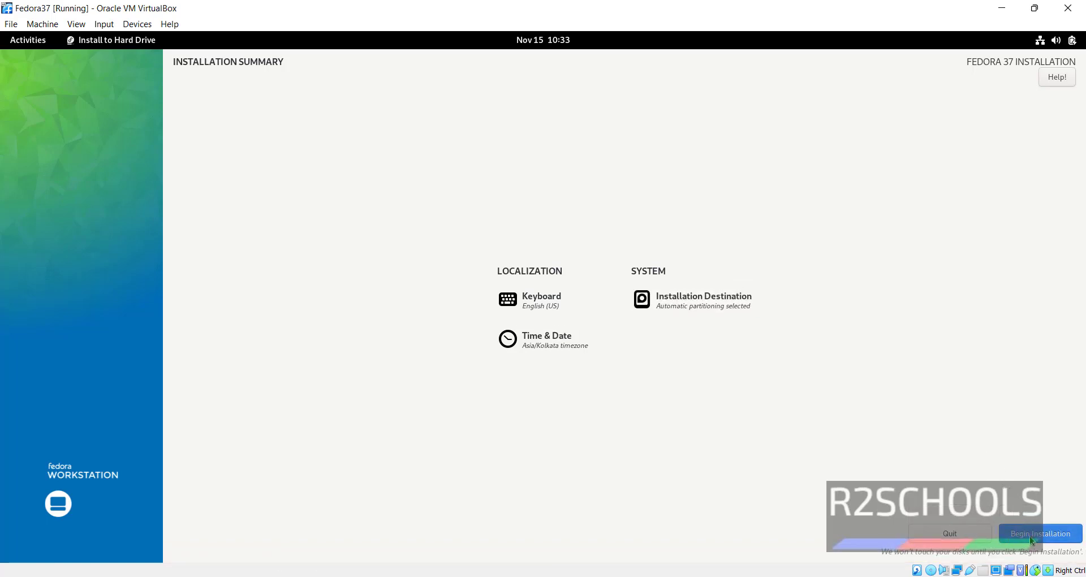
click(1038, 542)
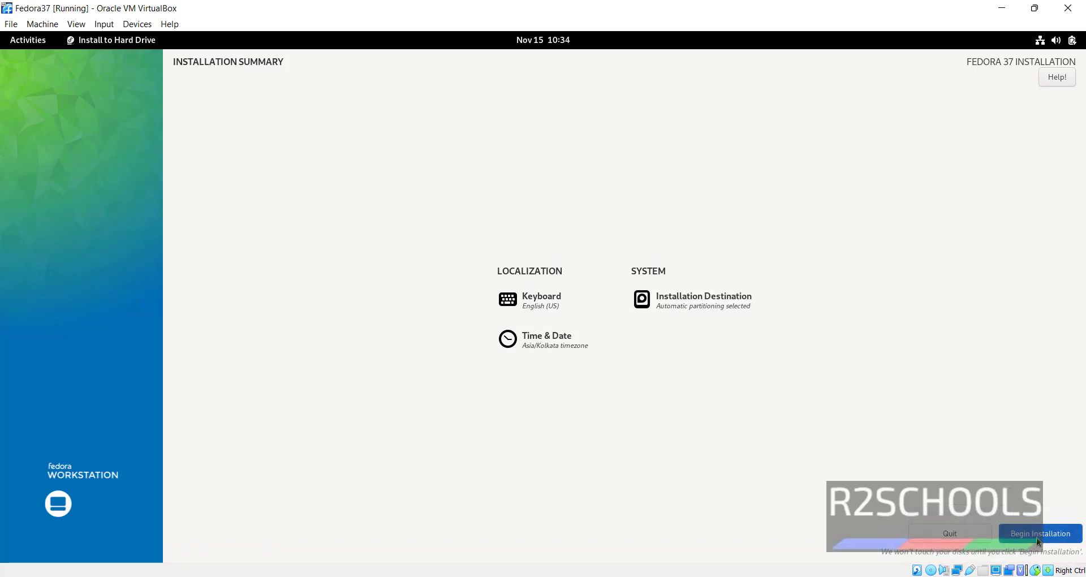